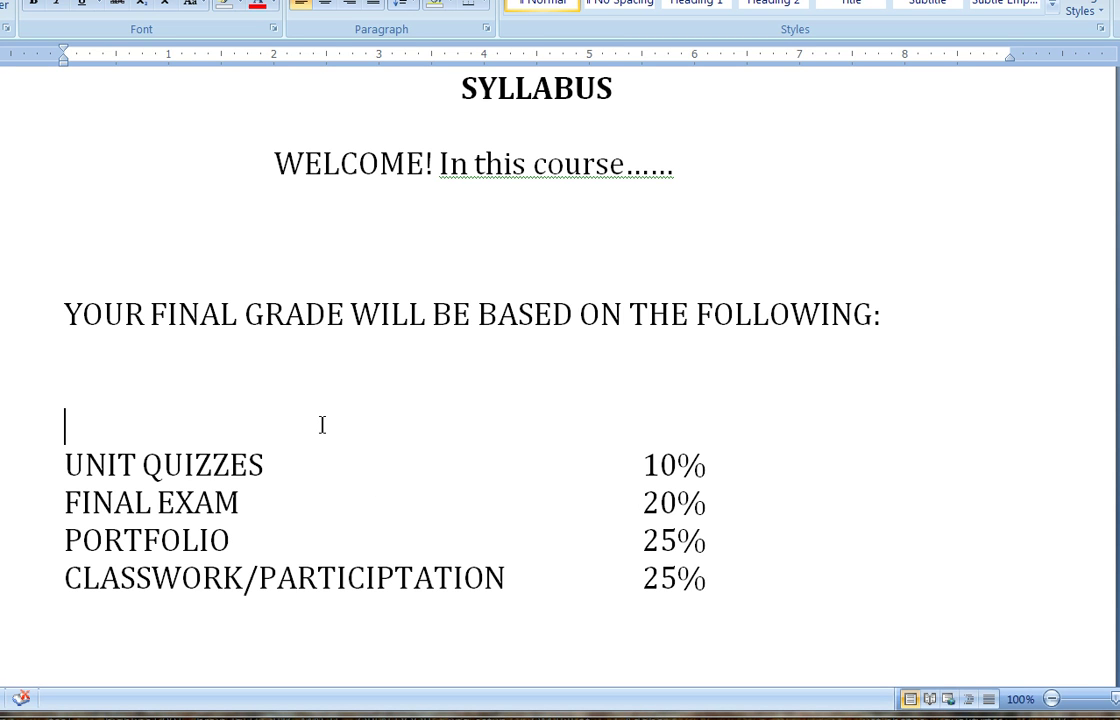
- Enter a Labs line worth 20% in the syllabus grade breakdown above Unit Quizzes
{"action": "type", "text": "labs"}
{"action": "key", "text": "Tab"}
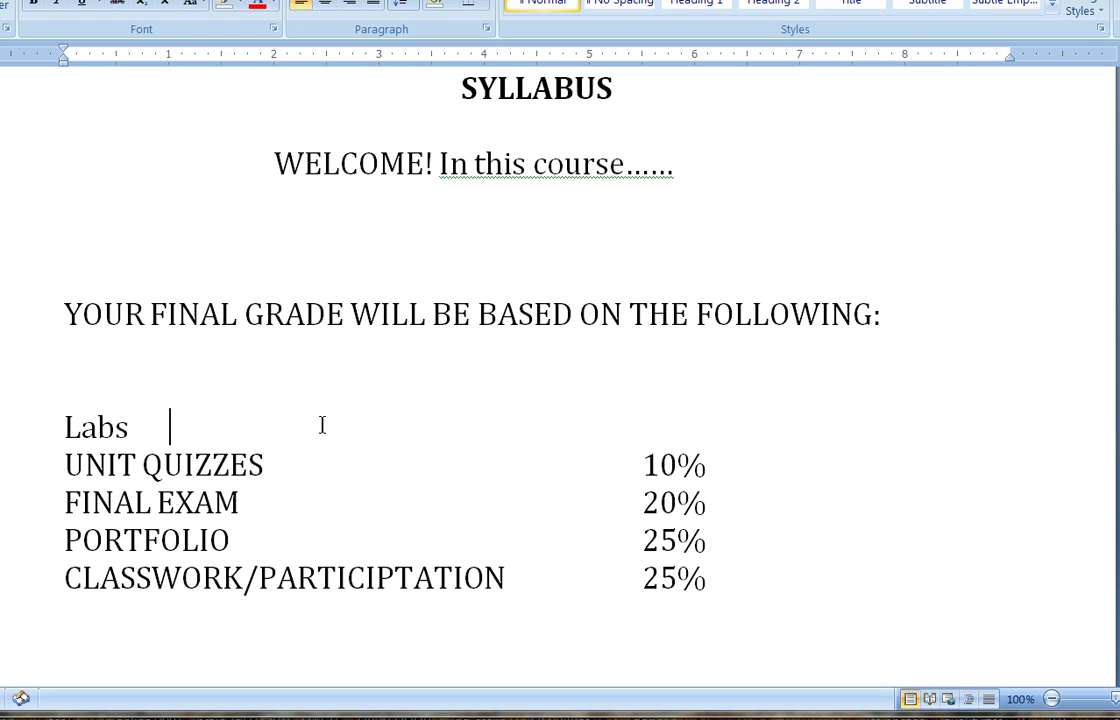
{"action": "key", "text": "Return"}
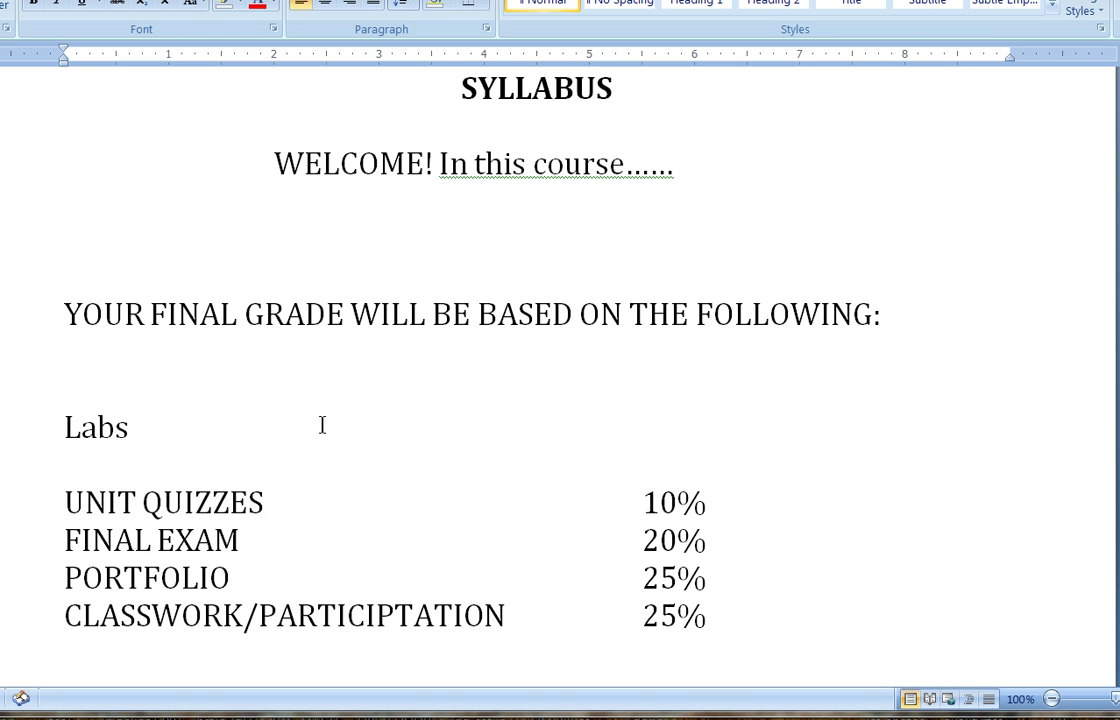
{"action": "key", "text": "Tab"}
{"action": "type", "text": "20%"}
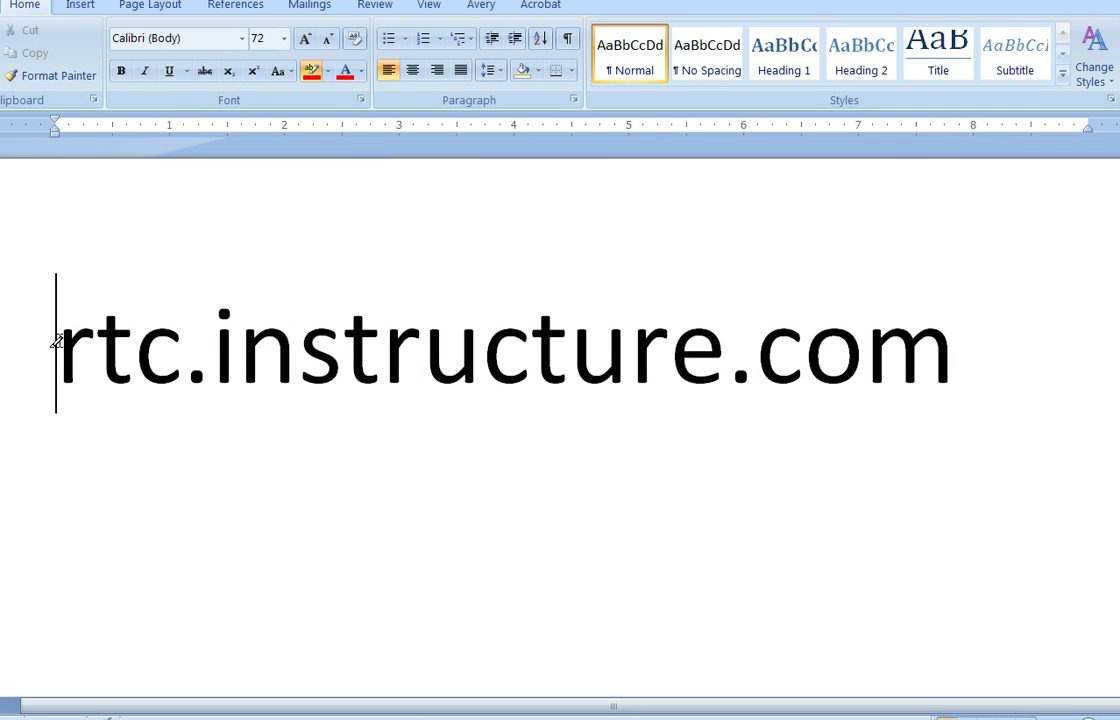
- Highlight the rtc.instructure.com address in red
{"action": "key", "text": "shift+Right"}
{"action": "key", "text": "shift+Right"}
{"action": "key", "text": "shift+Right"}
{"action": "key", "text": "shift+Right"}
{"action": "key", "text": "shift+Right"}
{"action": "key", "text": "shift+Right"}
{"action": "key", "text": "shift+Right"}
{"action": "mouse_move", "coordinate": [57, 341]}
{"action": "left_mouse_down"}
{"action": "mouse_move", "coordinate": [878, 255]}
{"action": "mouse_move", "coordinate": [952, 342]}
{"action": "left_mouse_up"}
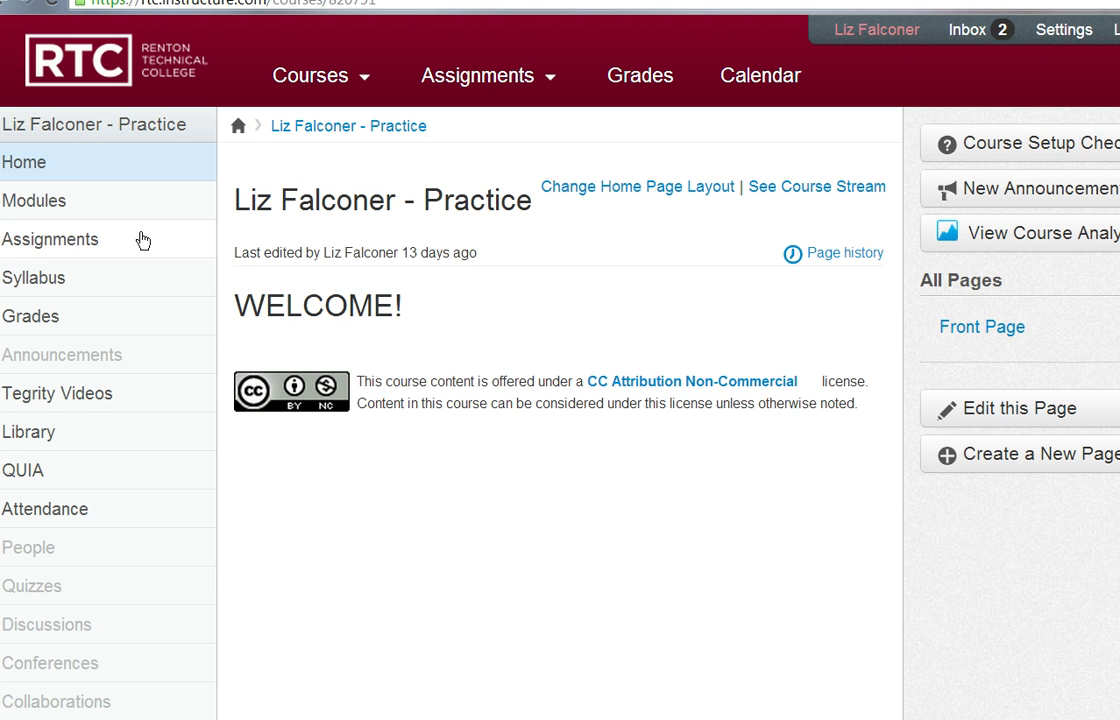
- Open the course Assignments page and review the group weights of 10%, 20%, 25% and 25%
{"action": "left_click", "coordinate": [46, 247]}
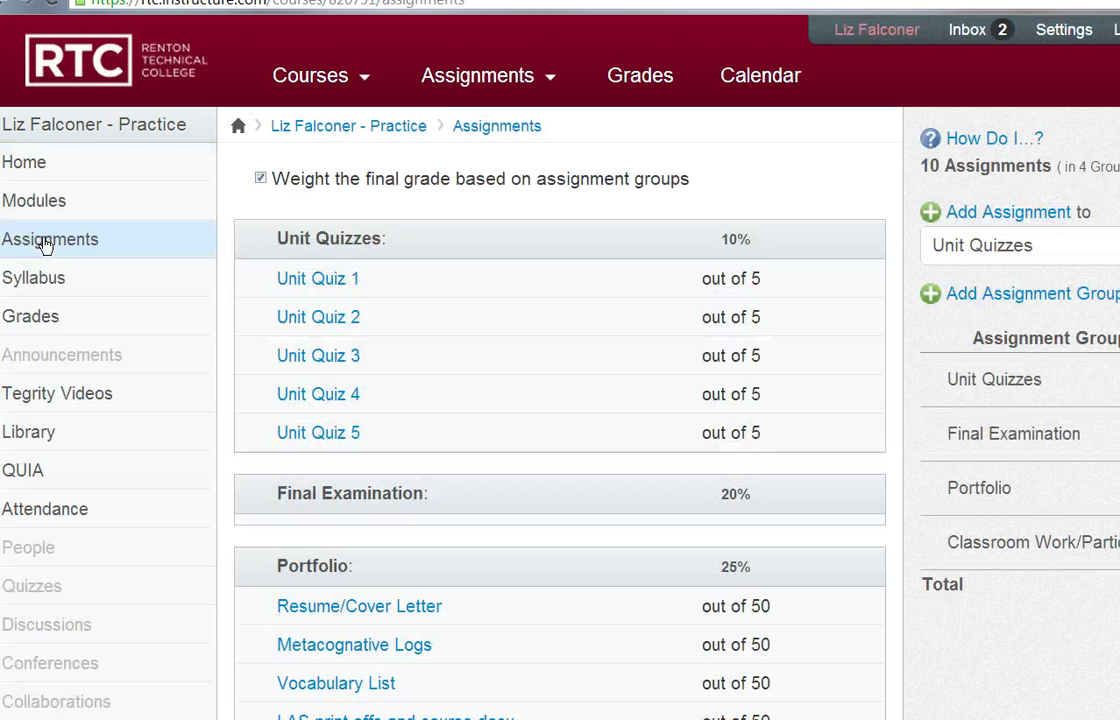
{"action": "scroll", "coordinate": [560, 400], "scroll_direction": "down", "scroll_amount": 4}
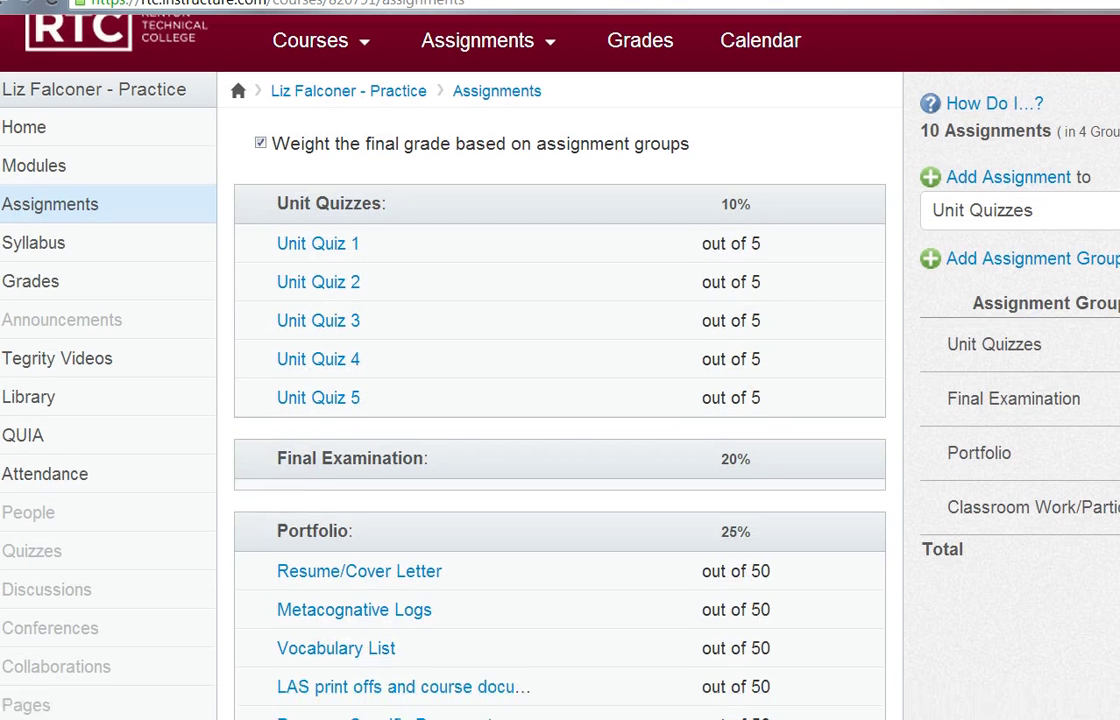
{"action": "scroll", "coordinate": [560, 360], "scroll_direction": "up", "scroll_amount": 4}
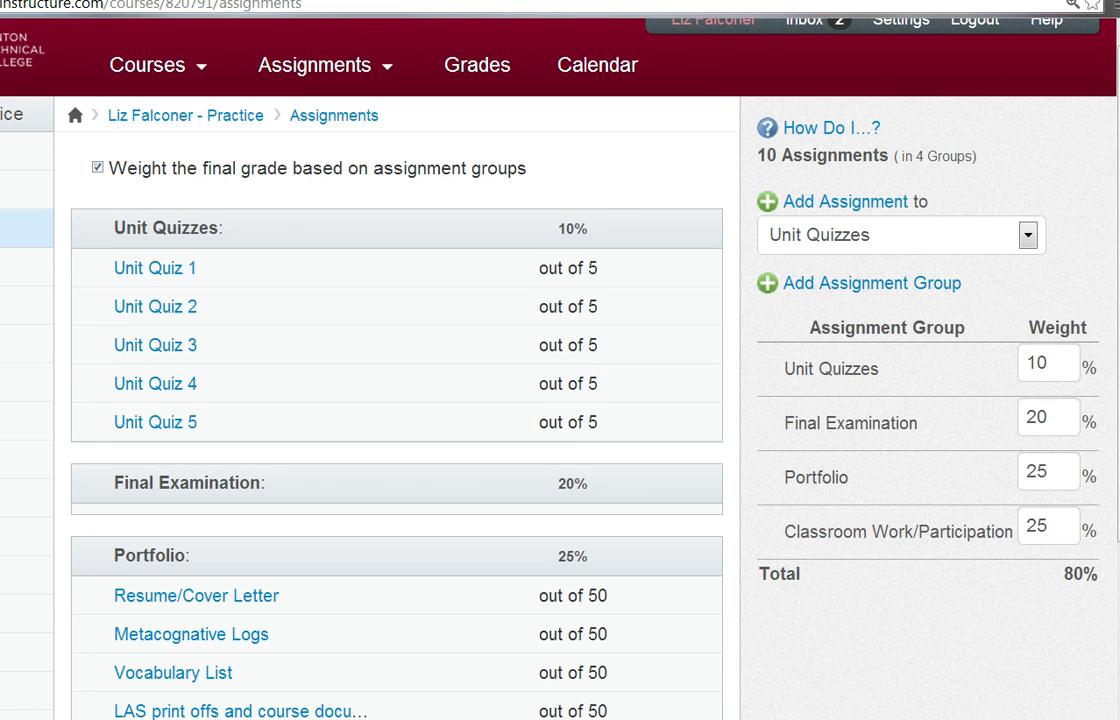
- Add an assignment group named 'labs' worth 20% of the total grade
{"action": "left_click", "coordinate": [859, 294]}
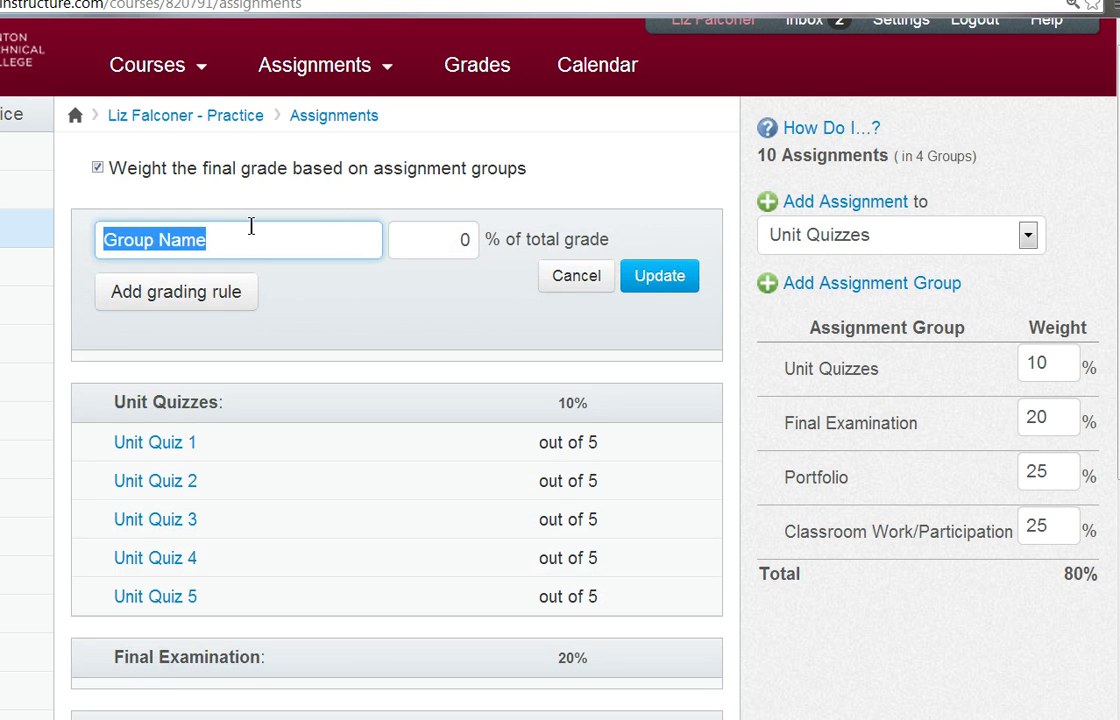
{"action": "type", "text": "labs"}
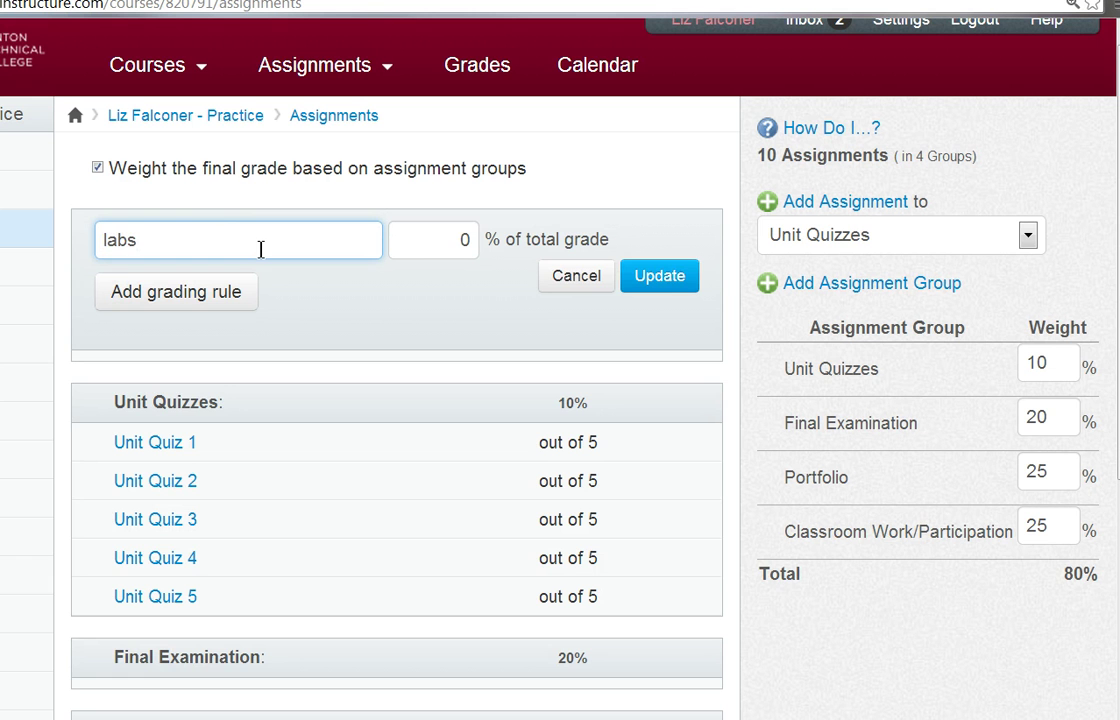
{"action": "left_click", "coordinate": [455, 239]}
{"action": "type", "text": "2"}
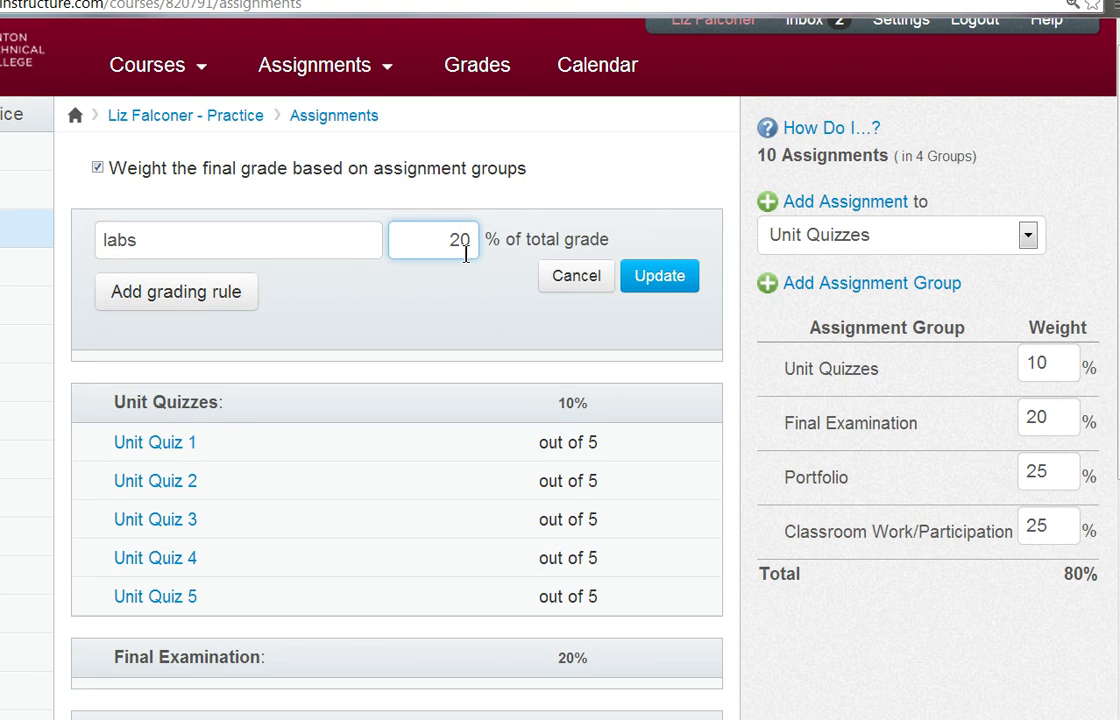
{"action": "left_click", "coordinate": [670, 282]}
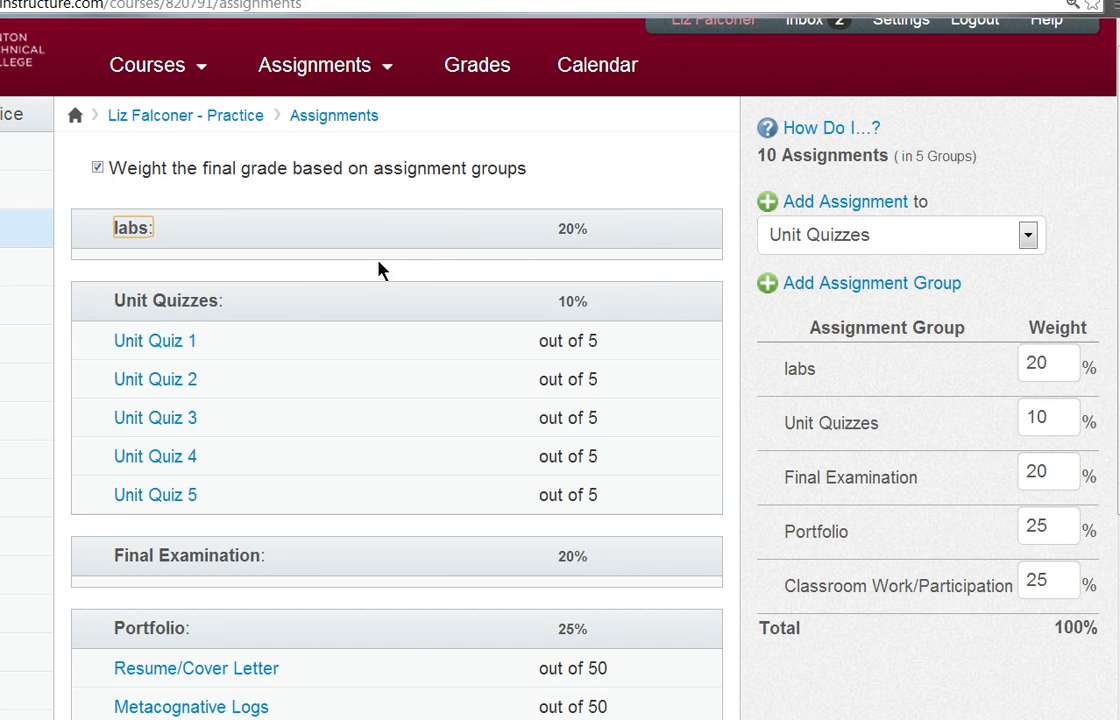
{"action": "mouse_move", "coordinate": [440, 235]}
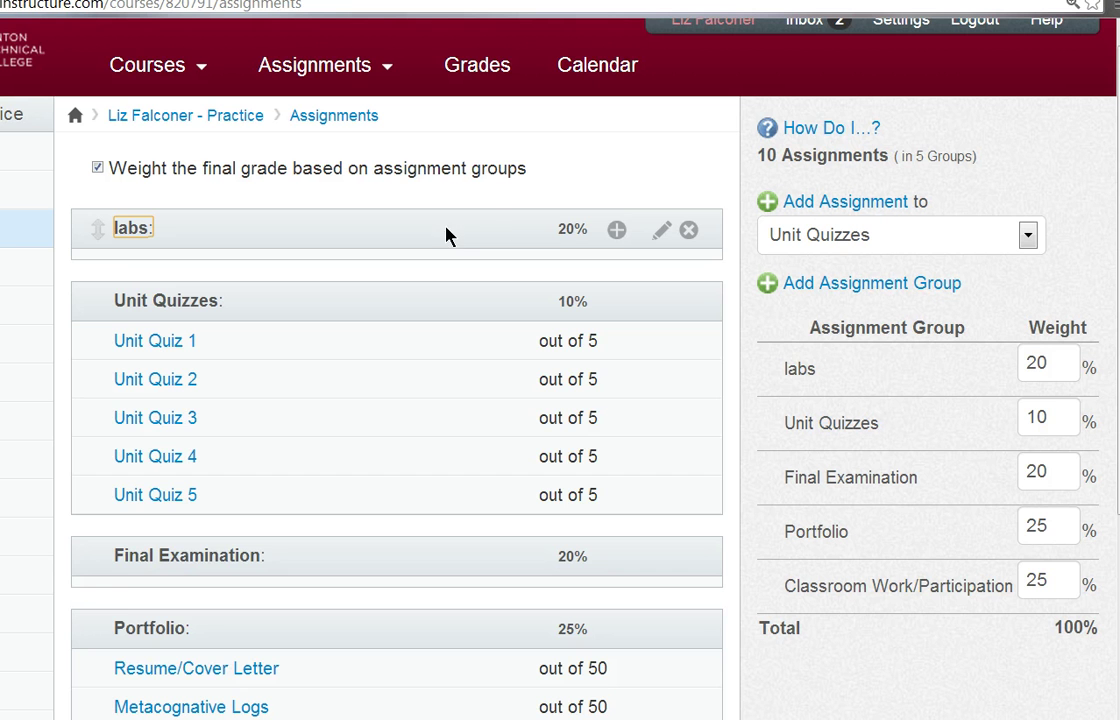
- Create an assignment named 'lab WEEK ONE' inside the labs group
{"action": "left_click", "coordinate": [616, 232]}
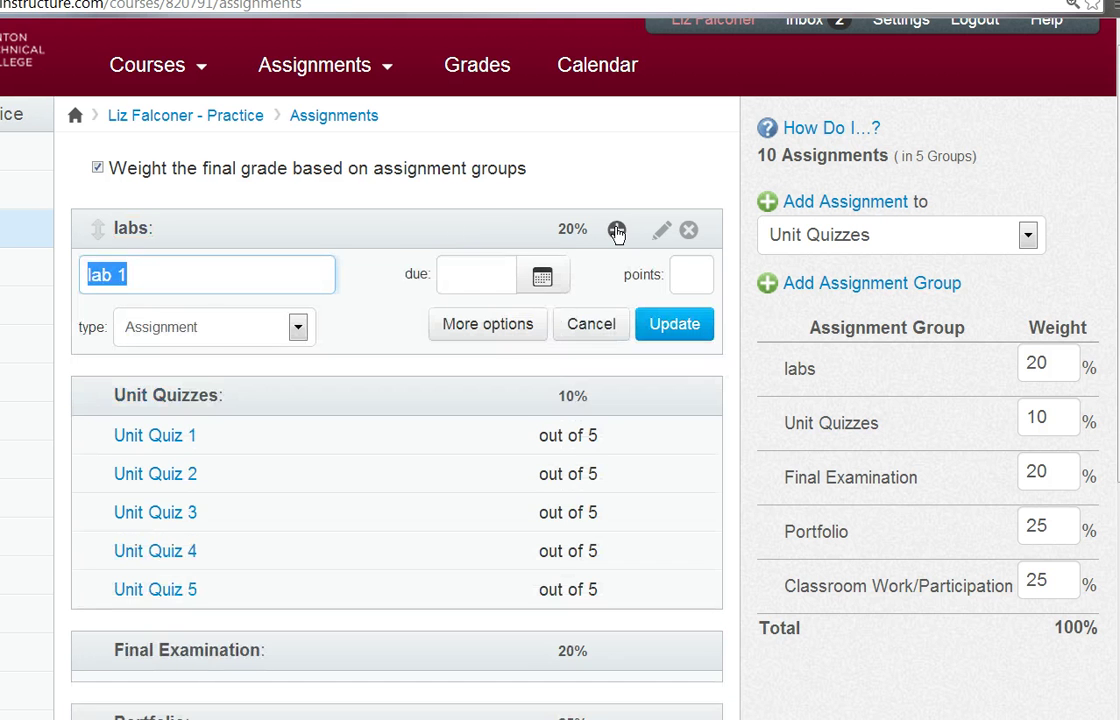
{"action": "left_click", "coordinate": [158, 275]}
{"action": "type", "text": "WEEK ONE"}
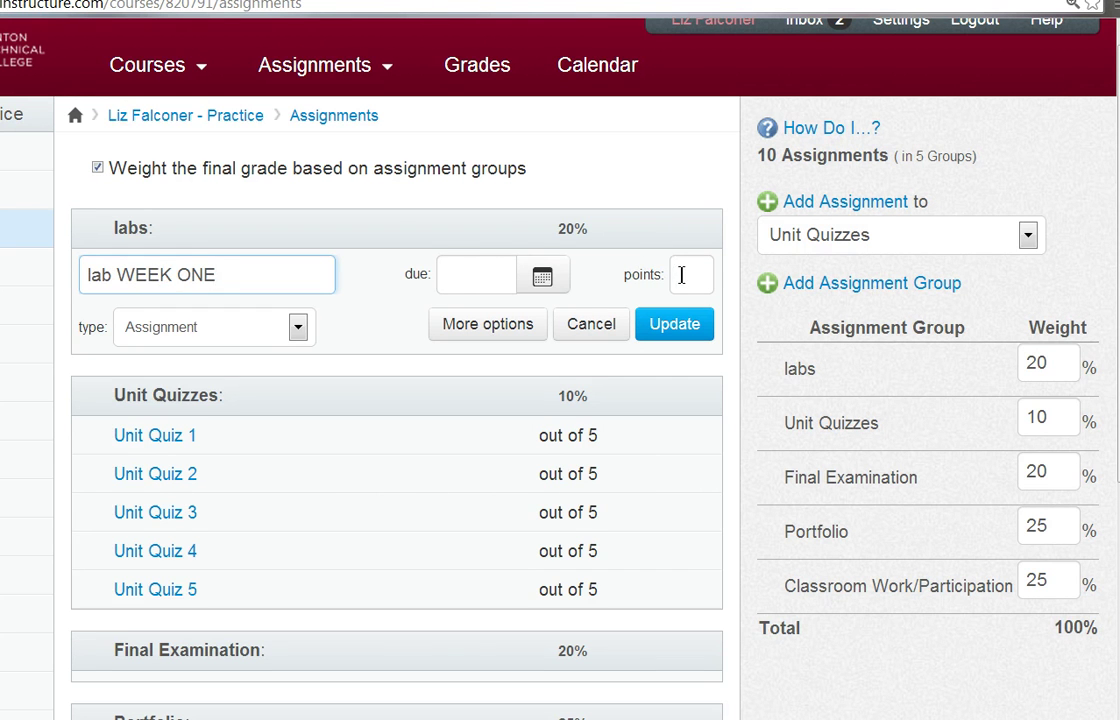
{"action": "left_click", "coordinate": [681, 331]}
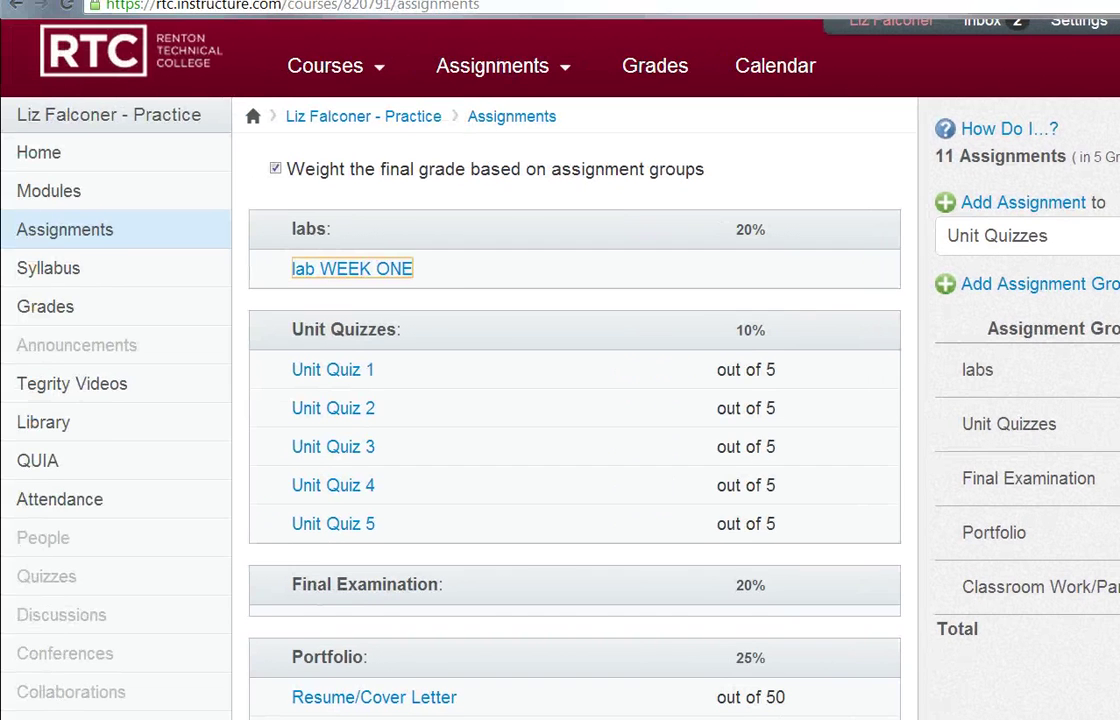
- In the Gradebook, set the test student's Unit Quiz 1 score to 1 out of 5
{"action": "left_click", "coordinate": [51, 312]}
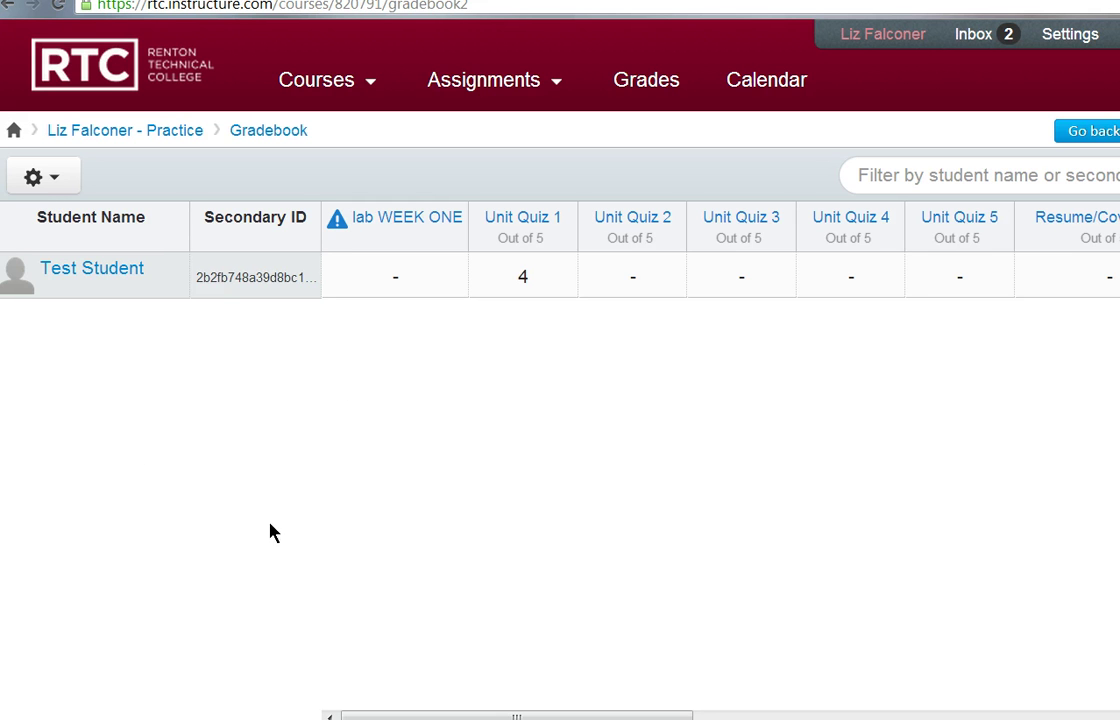
{"action": "mouse_move", "coordinate": [525, 296]}
{"action": "left_click", "coordinate": [529, 280]}
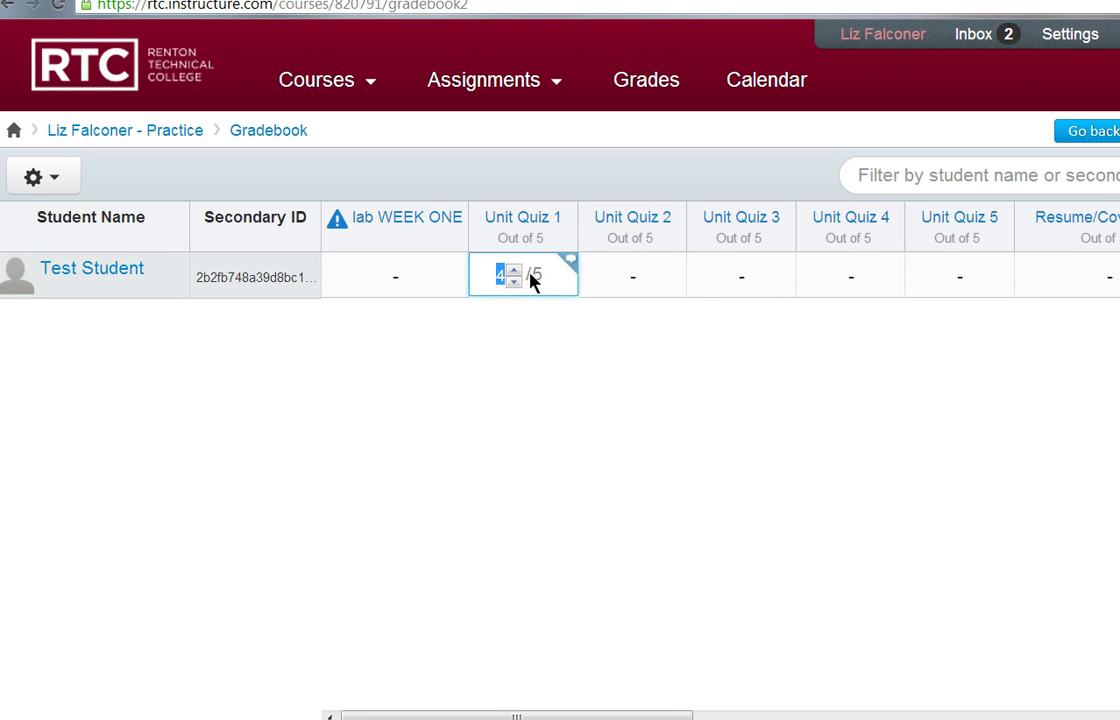
{"action": "left_click", "coordinate": [513, 272]}
{"action": "left_click", "coordinate": [513, 281]}
{"action": "type", "text": "1"}
{"action": "key", "text": "Return"}
- Type the comment 'good job ....' on the test student's Unit Quiz 1 grade
{"action": "left_click", "coordinate": [570, 262]}
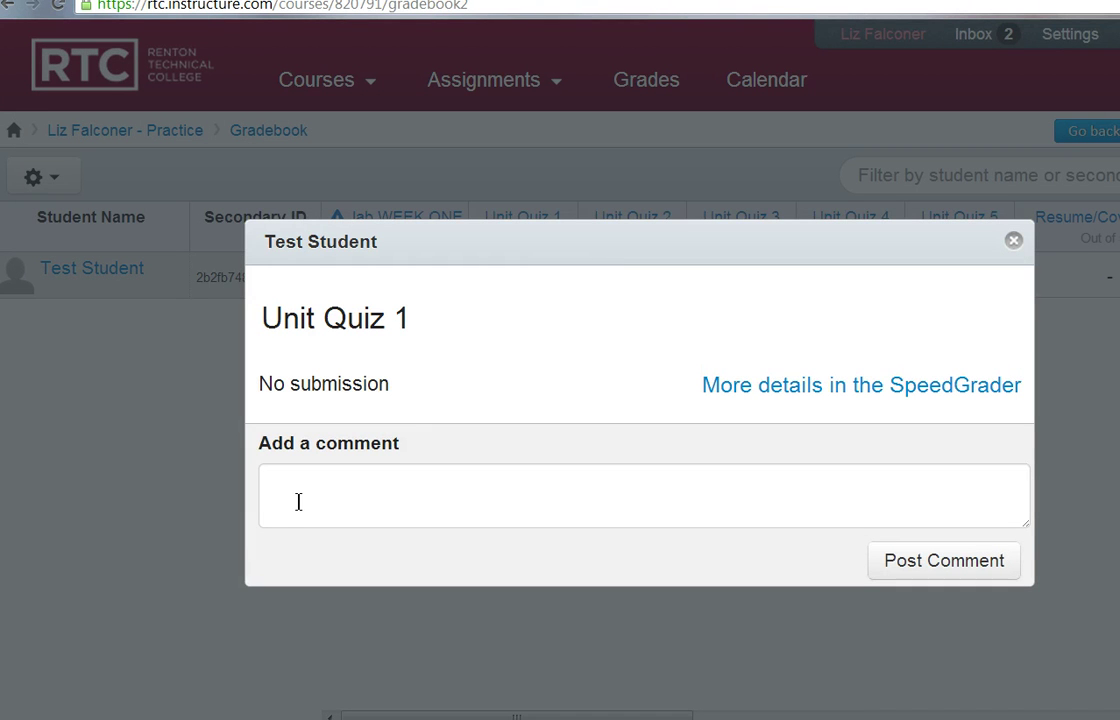
{"action": "left_click", "coordinate": [302, 482]}
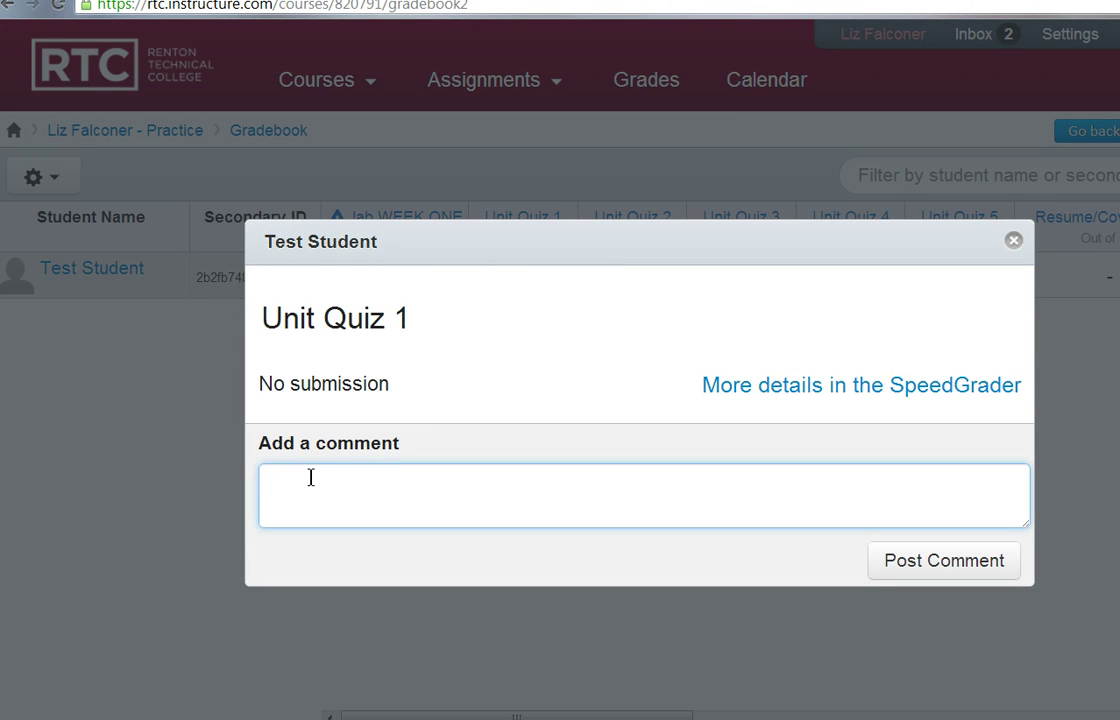
{"action": "type", "text": "goo d job ...."}
- Open Unit Quiz 1 in SpeedGrader and check the list of students
{"action": "left_click", "coordinate": [833, 396]}
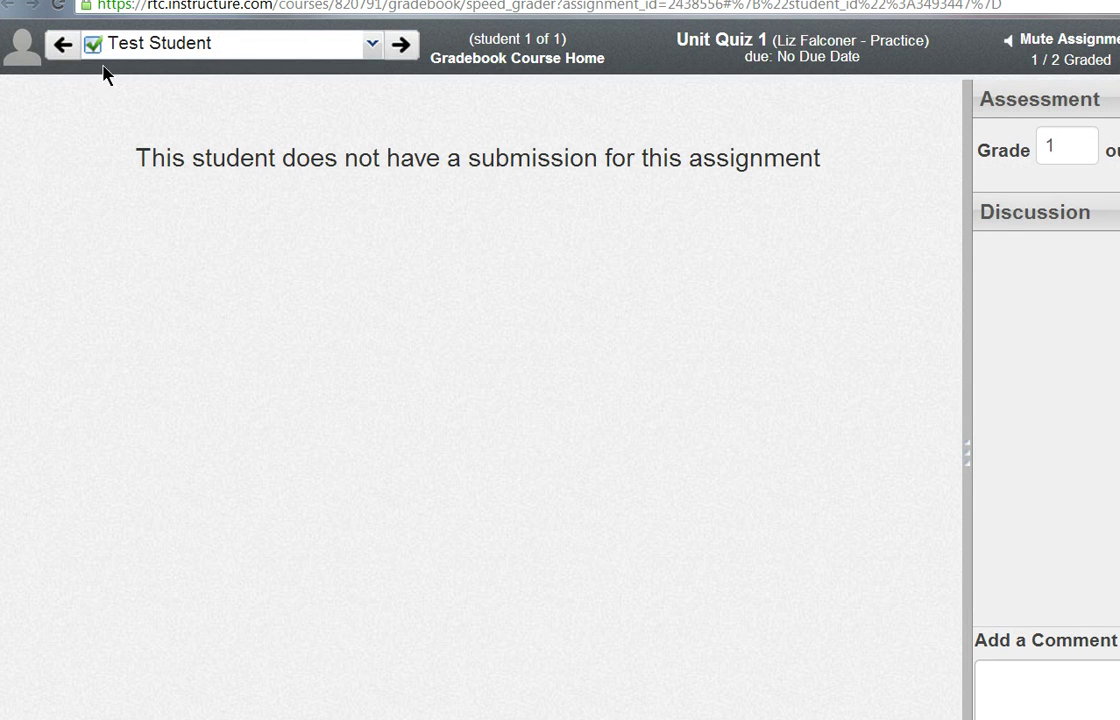
{"action": "left_click", "coordinate": [370, 50]}
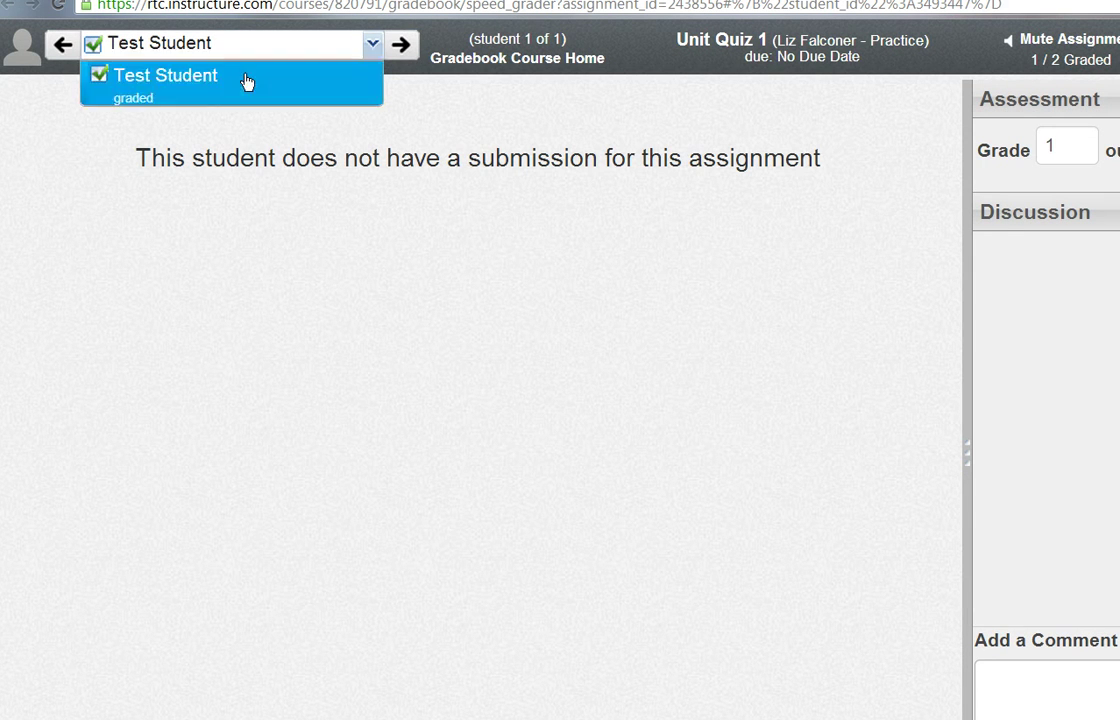
{"action": "left_click", "coordinate": [371, 48]}
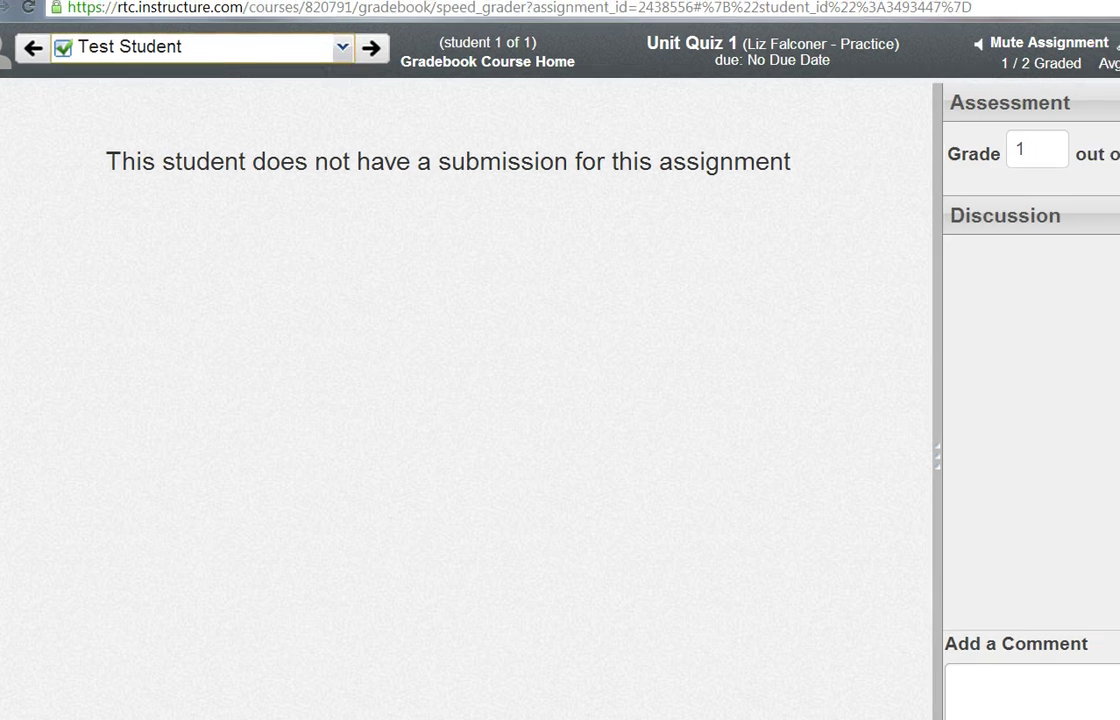
- Re-enter the Unit Quiz 1 grade as 1 and start a comment for the student
{"action": "left_click_drag", "start_coordinate": [900, 137], "coordinate": [827, 138]}
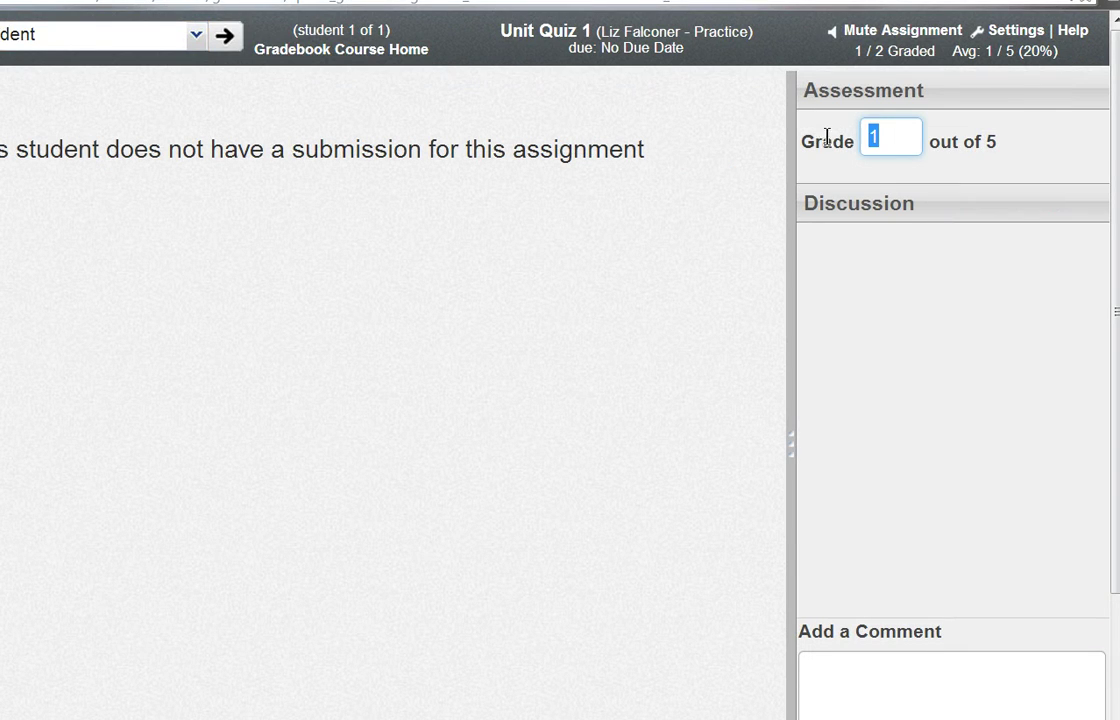
{"action": "type", "text": "1"}
{"action": "scroll", "coordinate": [1107, 232], "scroll_direction": "down", "scroll_amount": 2}
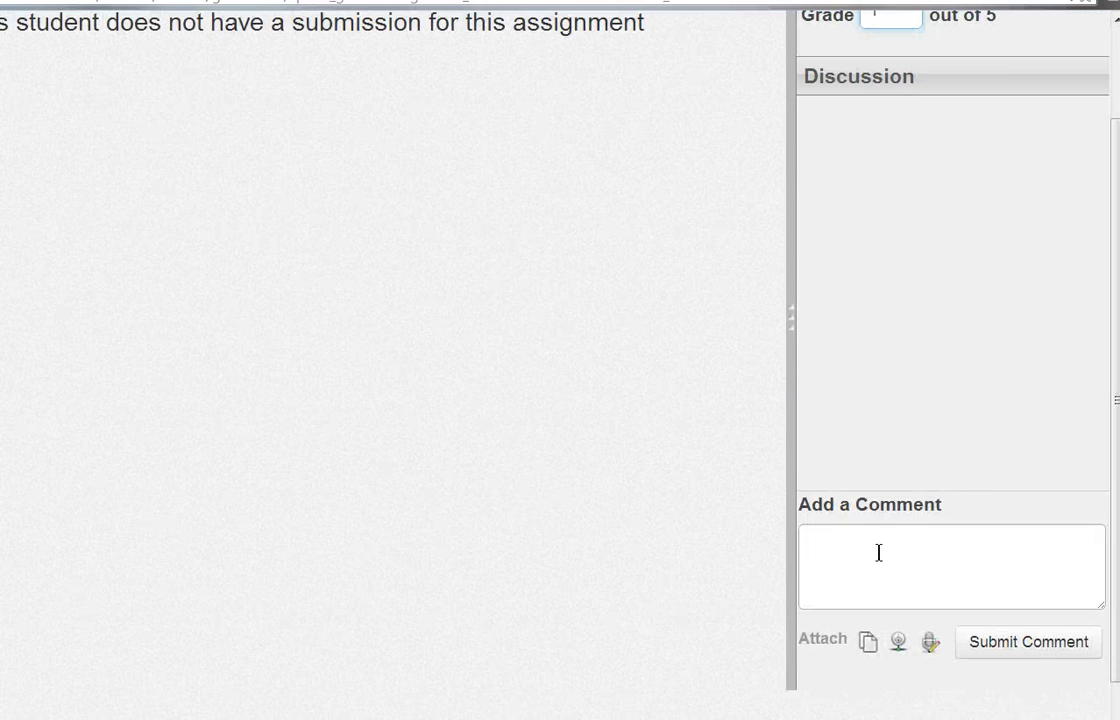
{"action": "left_click", "coordinate": [866, 556]}
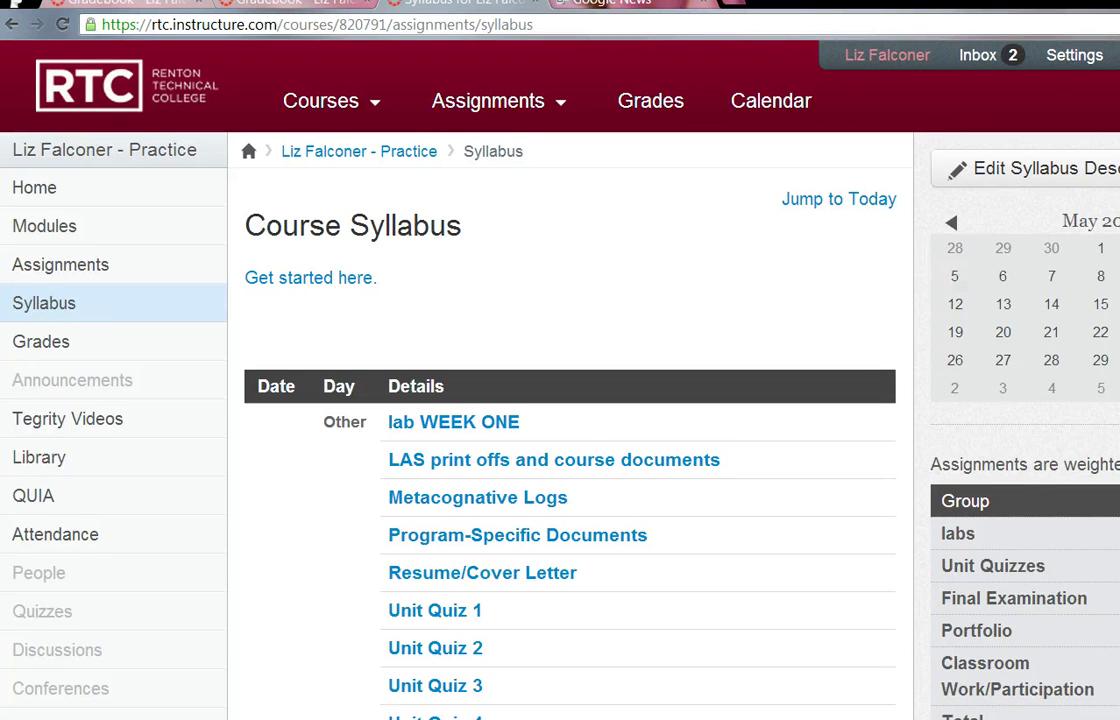
{"action": "scroll", "coordinate": [490, 400], "scroll_direction": "down", "scroll_amount": 2}
{"action": "scroll", "coordinate": [450, 400], "scroll_direction": "down", "scroll_amount": 3}
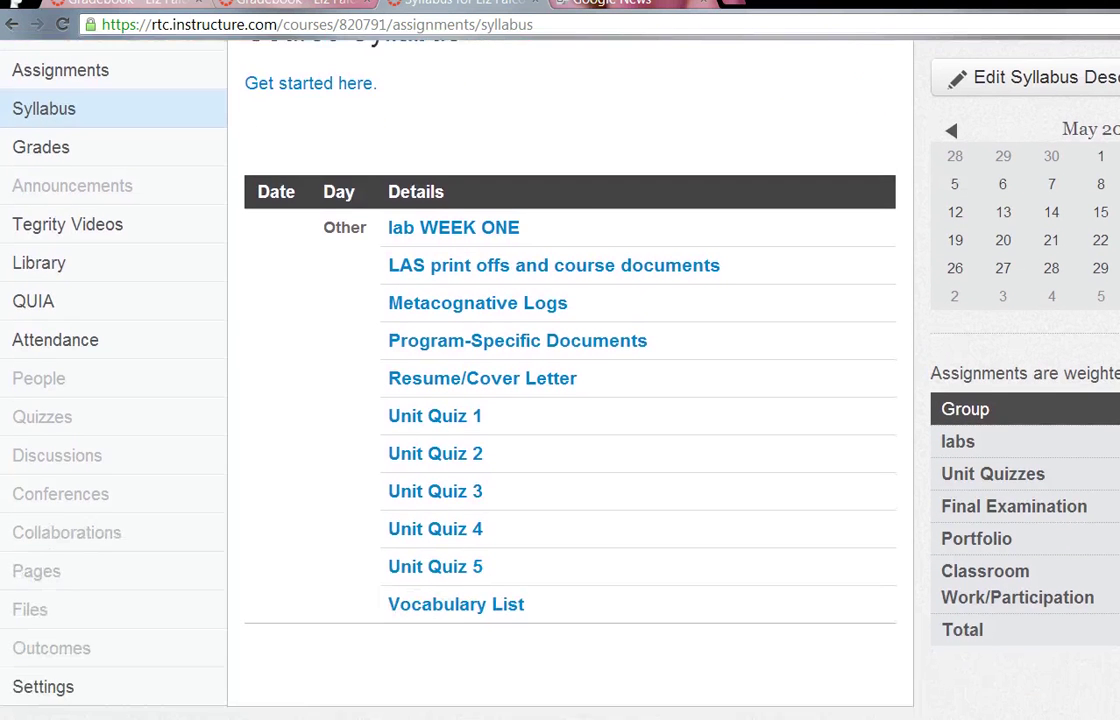
{"action": "scroll", "coordinate": [450, 400], "scroll_direction": "up", "scroll_amount": 2}
{"action": "scroll", "coordinate": [490, 400], "scroll_direction": "up", "scroll_amount": 2}
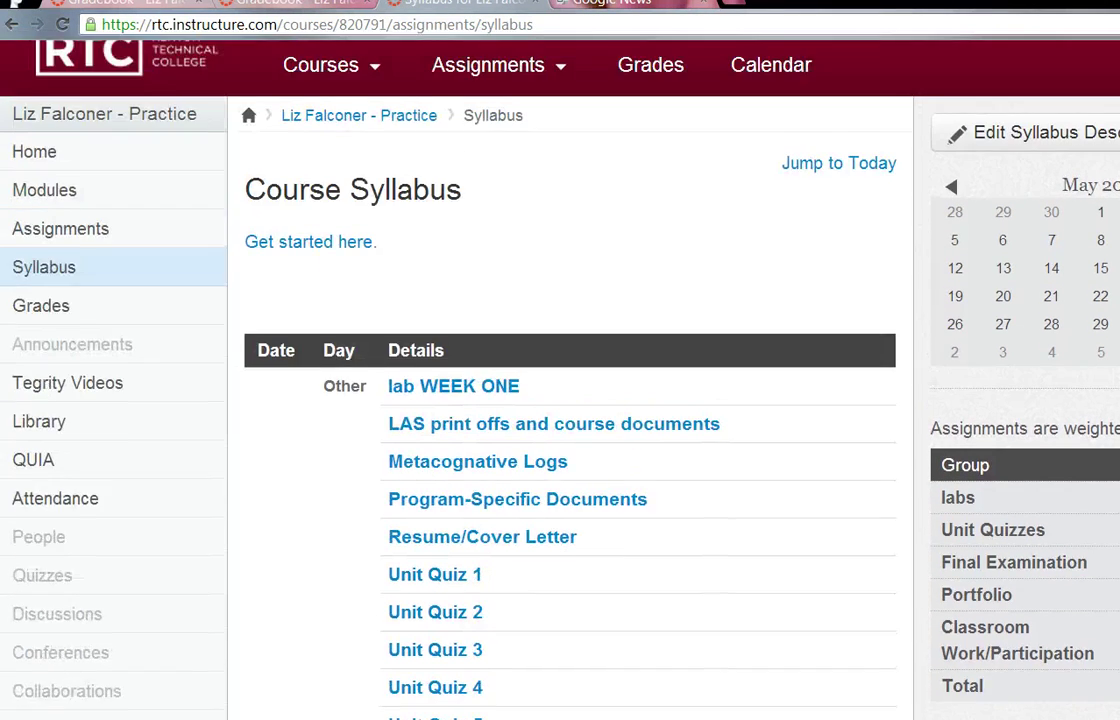
{"action": "scroll", "coordinate": [490, 400], "scroll_direction": "down", "scroll_amount": 3}
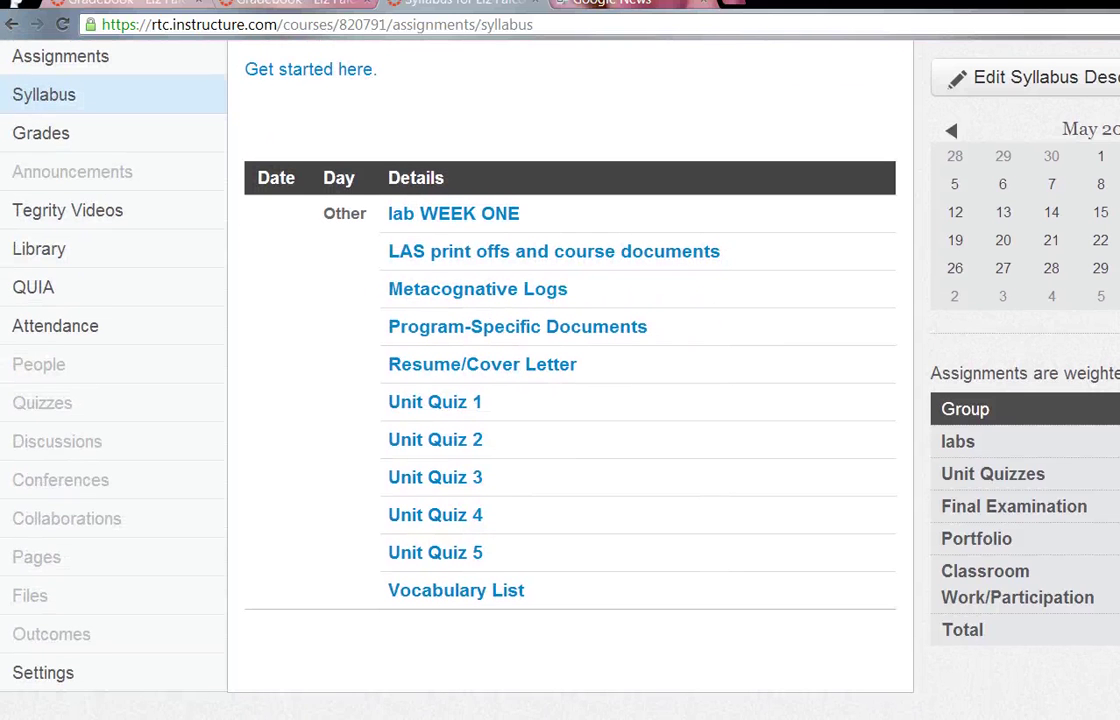